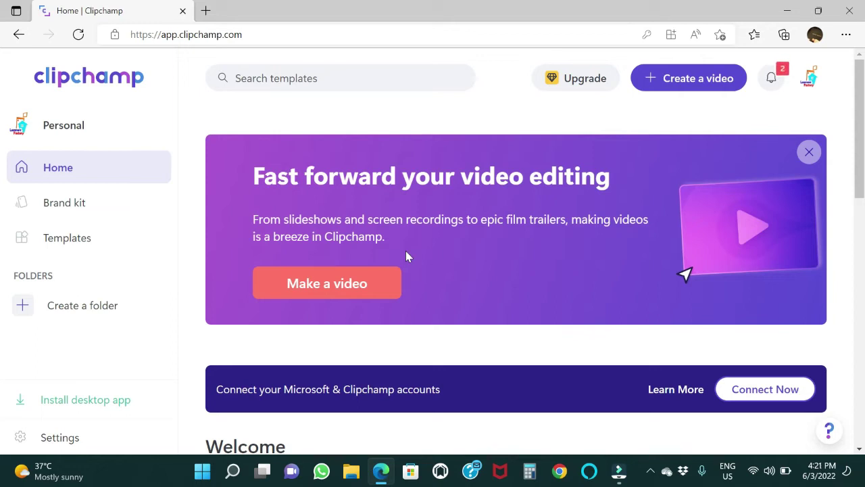
- Create a new video project and open the Text to speech tool for it
{"action": "left_click", "coordinate": [679, 80]}
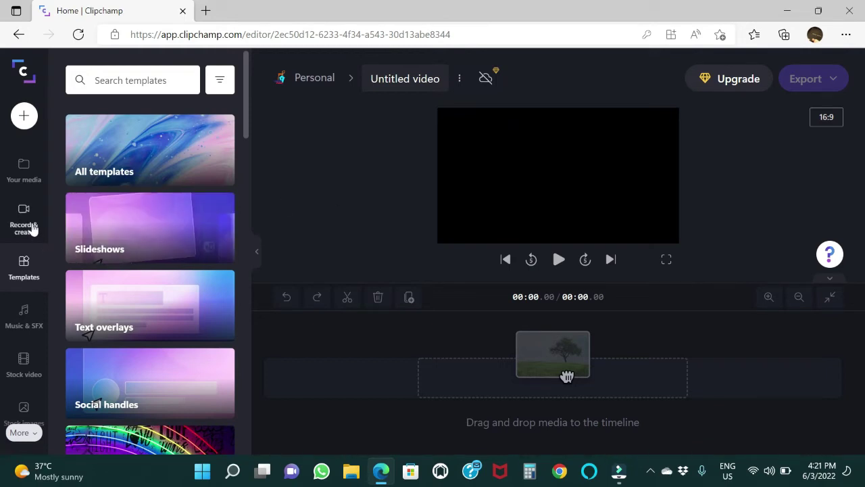
{"action": "left_click", "coordinate": [33, 230]}
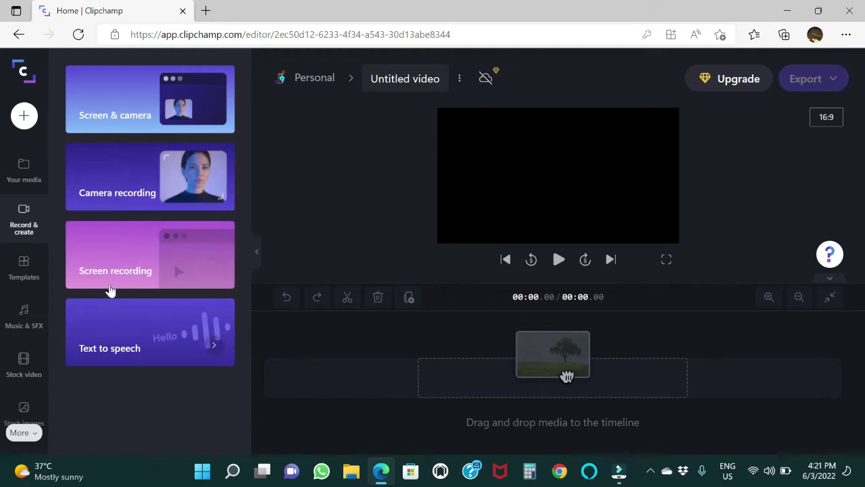
{"action": "left_click", "coordinate": [135, 343]}
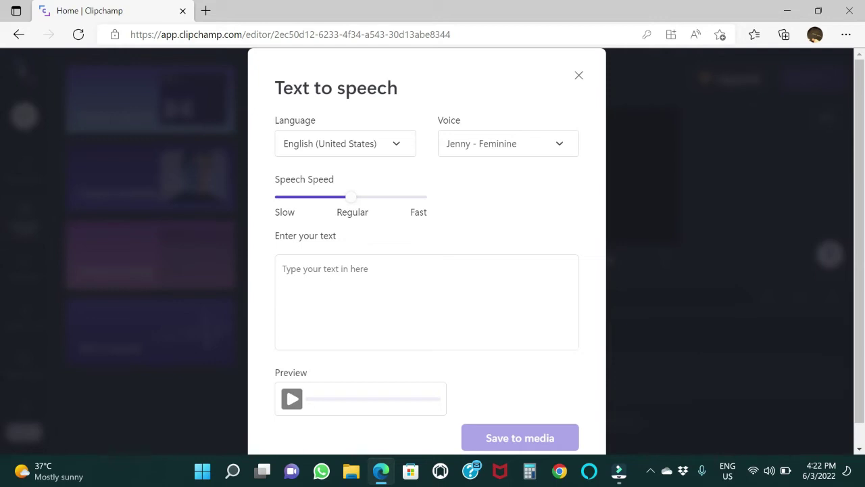
- Enter "Hi" as the speech text and play the voice preview
{"action": "left_click", "coordinate": [353, 269]}
{"action": "type", "text": "Hi"}
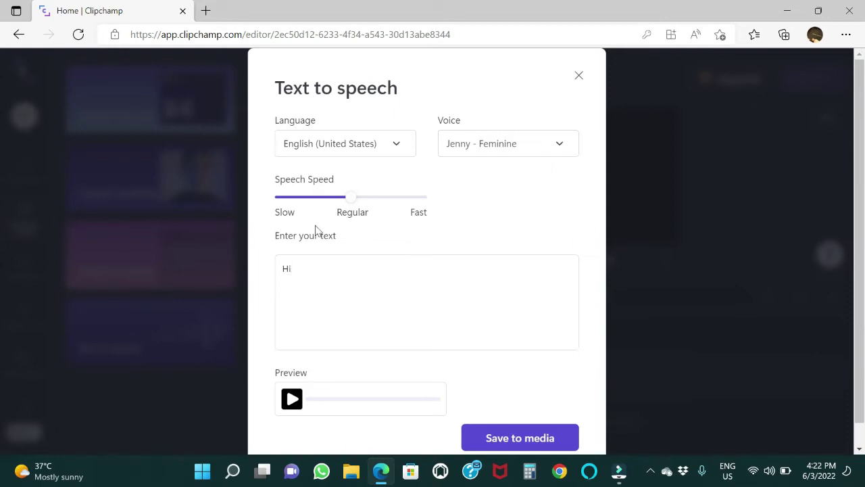
{"action": "left_click", "coordinate": [288, 403]}
{"action": "left_click", "coordinate": [294, 401]}
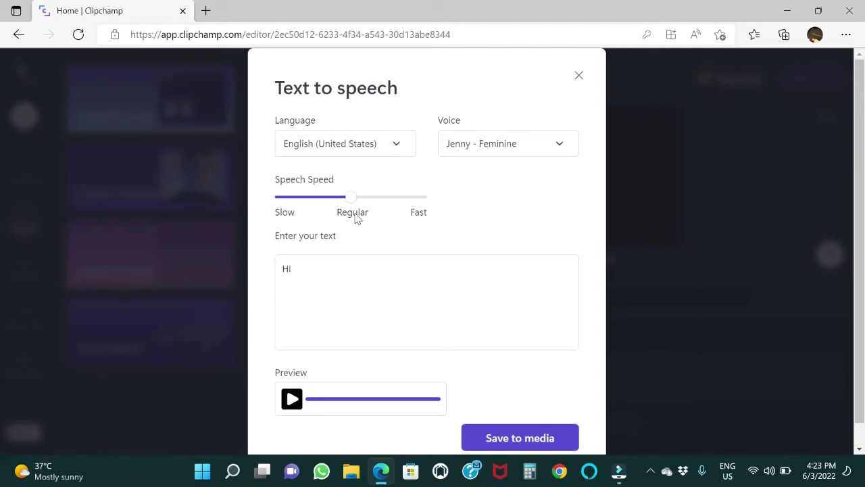
- Set the speech speed to Fast and play the preview again
{"action": "left_click", "coordinate": [421, 196]}
{"action": "left_click", "coordinate": [292, 400]}
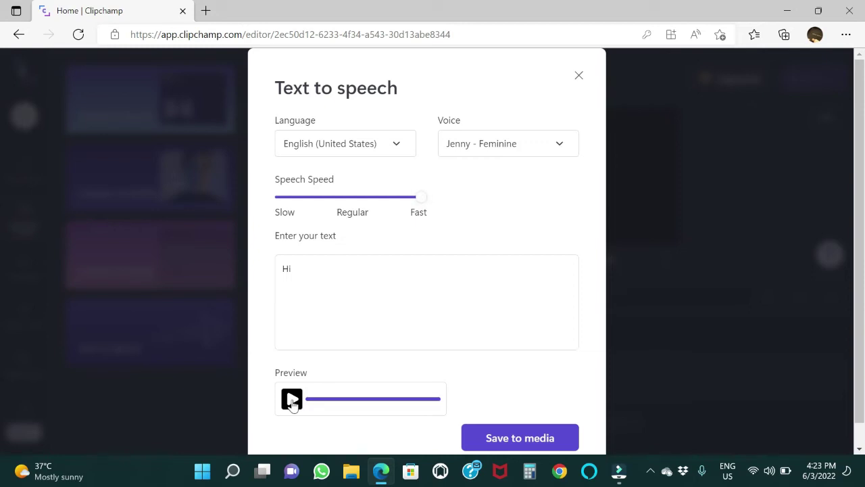
{"action": "left_click", "coordinate": [292, 400]}
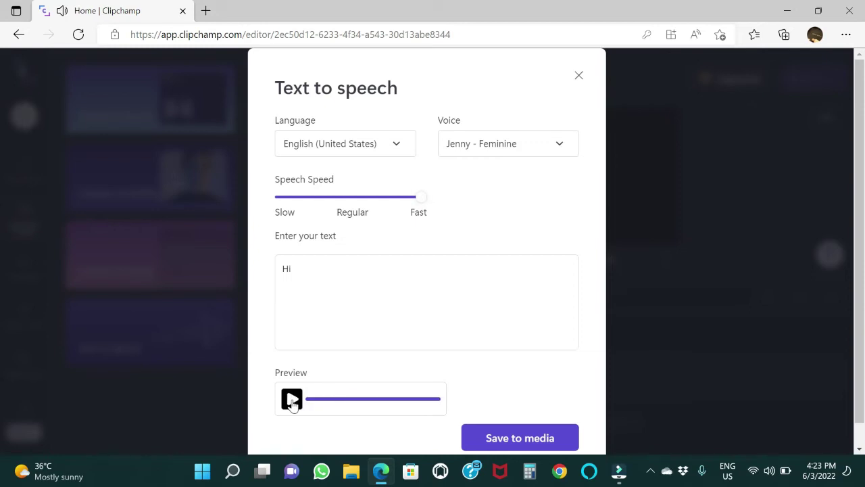
- Add an exclamation mark after "Hi" in the speech text and preview the result
{"action": "left_click", "coordinate": [291, 268]}
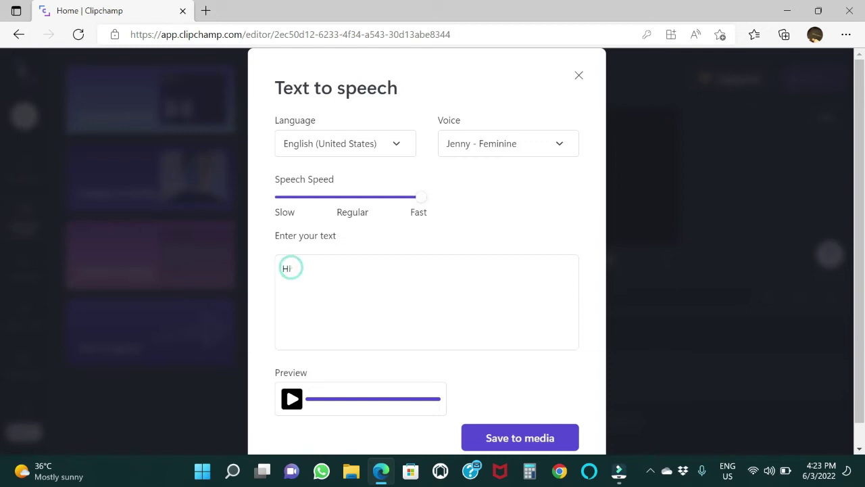
{"action": "type", "text": "!"}
{"action": "left_click", "coordinate": [291, 400]}
- Extend the speech text to "Hi! How are you? I couldn't see you for a while, Why?", previewing it along the way
{"action": "left_click", "coordinate": [294, 268]}
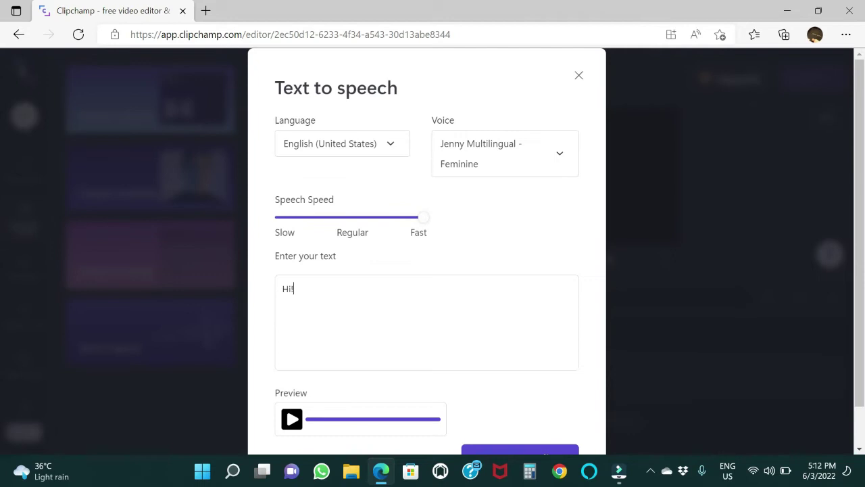
{"action": "type", "text": "How are you? I couldn't see you for a while"}
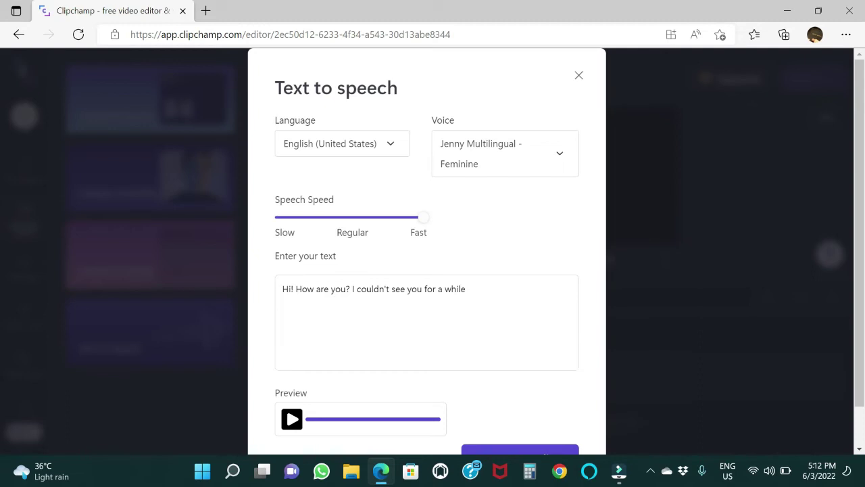
{"action": "type", "text": " Why"}
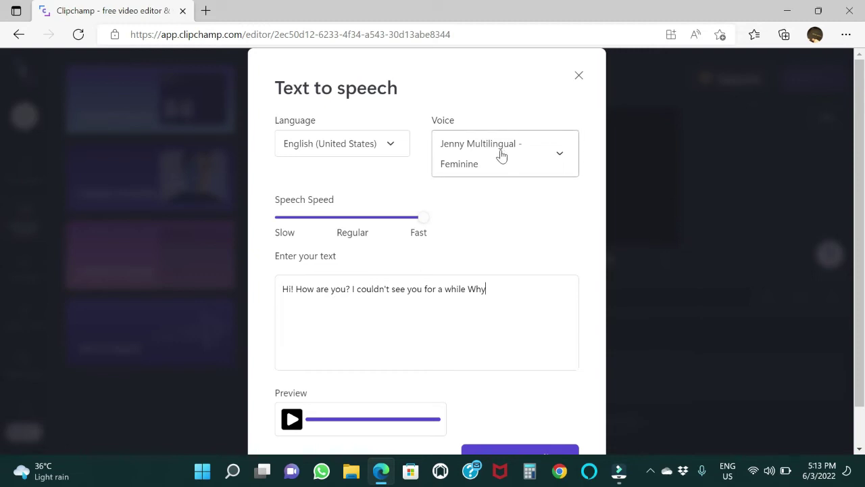
{"action": "left_click", "coordinate": [292, 420]}
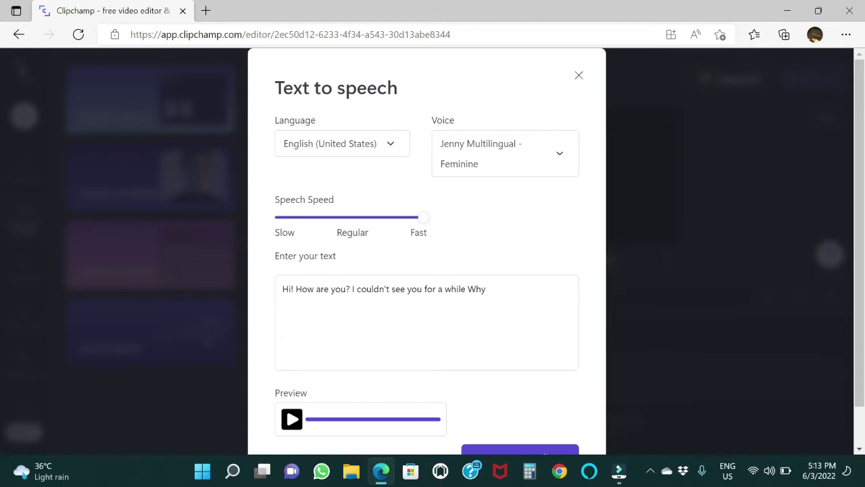
{"action": "left_click", "coordinate": [466, 288]}
{"action": "type", "text": ","}
{"action": "left_click", "coordinate": [488, 288]}
{"action": "type", "text": "?"}
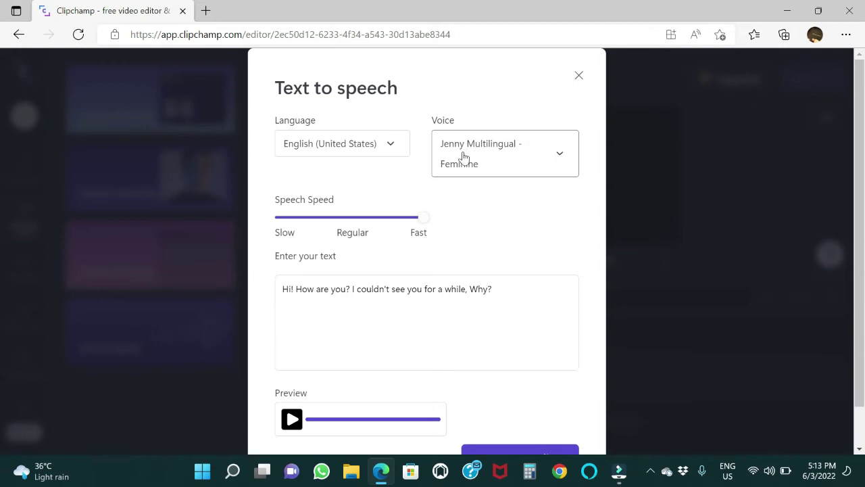
- Switch the voice to Guy - Masculine and preview the speech
{"action": "left_click", "coordinate": [518, 161]}
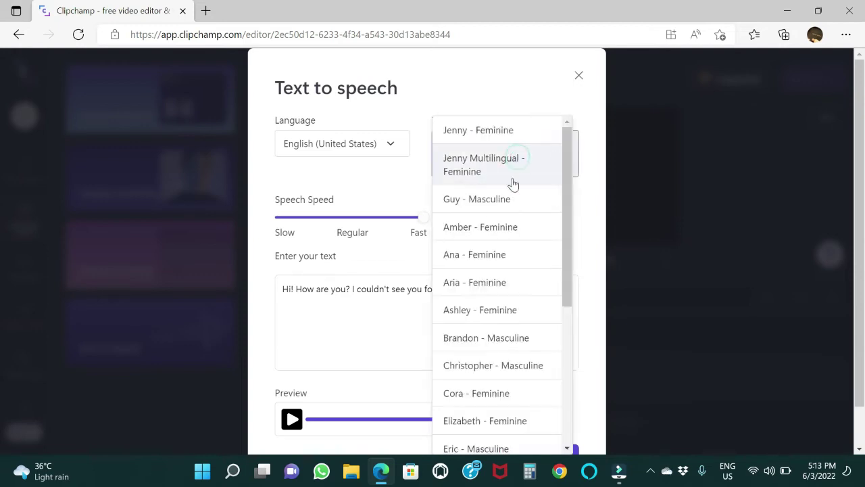
{"action": "left_click", "coordinate": [477, 202]}
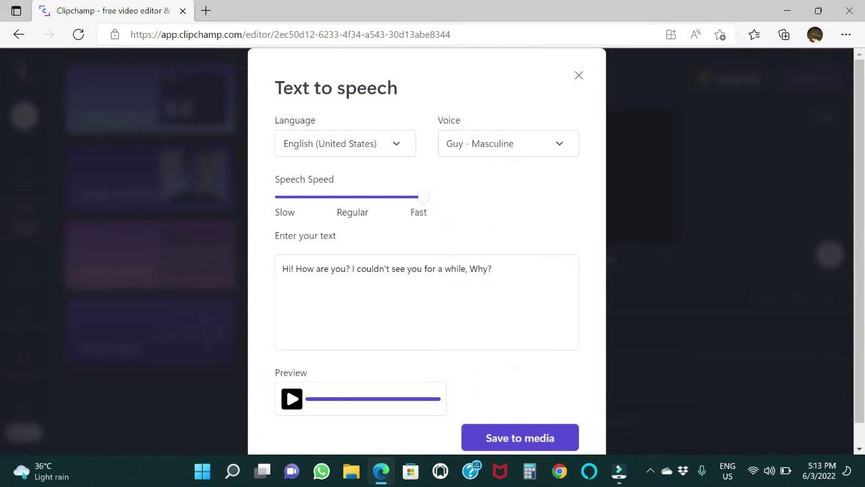
{"action": "left_click", "coordinate": [287, 399]}
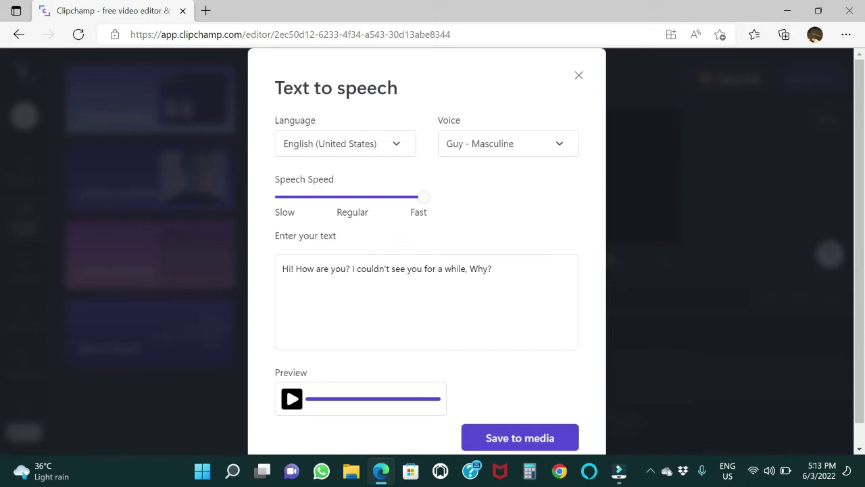
- Add a second line to the speech text reading "Please!.. SUBSCRIBE! to Learners Factory and help them."
{"action": "type", "text": "Please SUBSCRIBE to"}
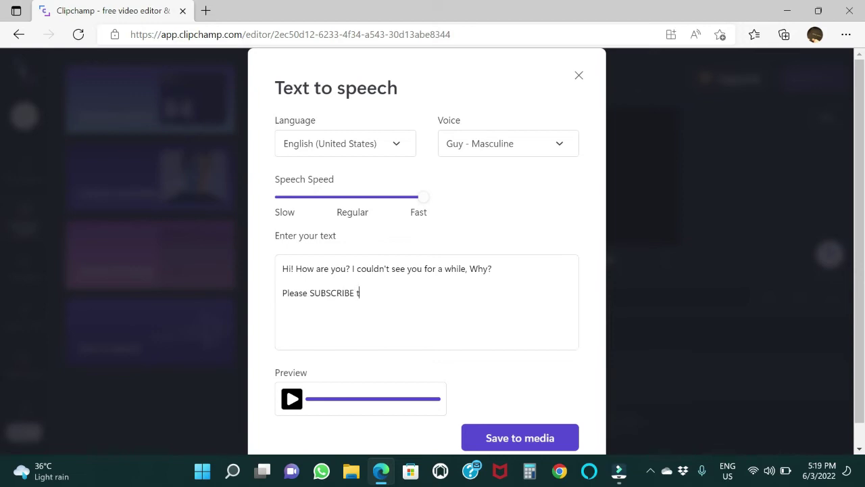
{"action": "type", "text": " Learners Factory and help them"}
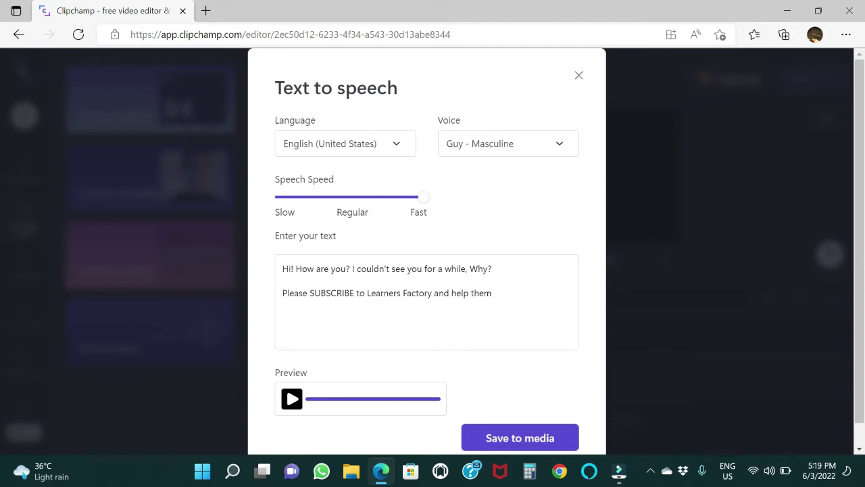
{"action": "type", "text": "."}
{"action": "left_click", "coordinate": [308, 292]}
{"action": "type", "text": "!.."}
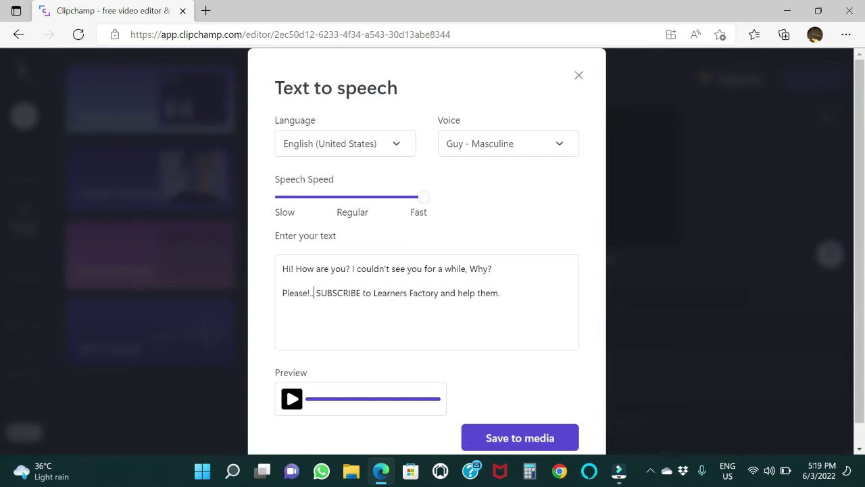
{"action": "left_click", "coordinate": [360, 293]}
{"action": "type", "text": "!"}
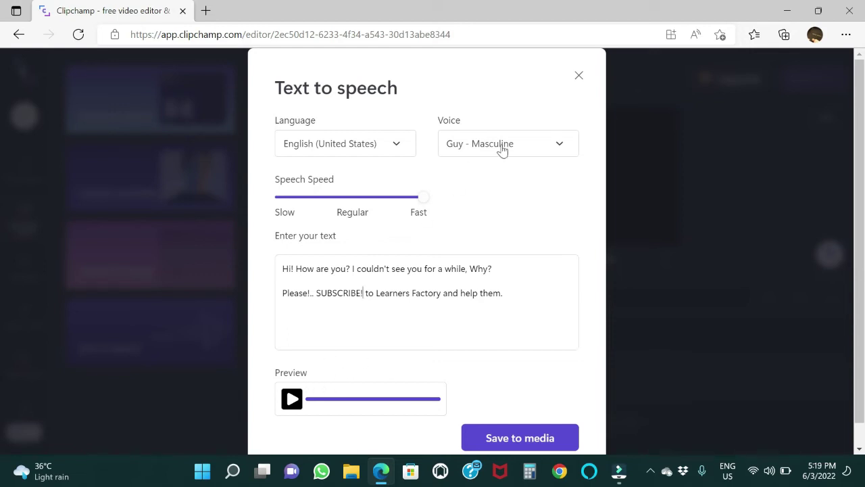
- Set the language to English (United Kingdom) with the voice Libby - Feminine, and preview the speech
{"action": "left_click", "coordinate": [541, 146]}
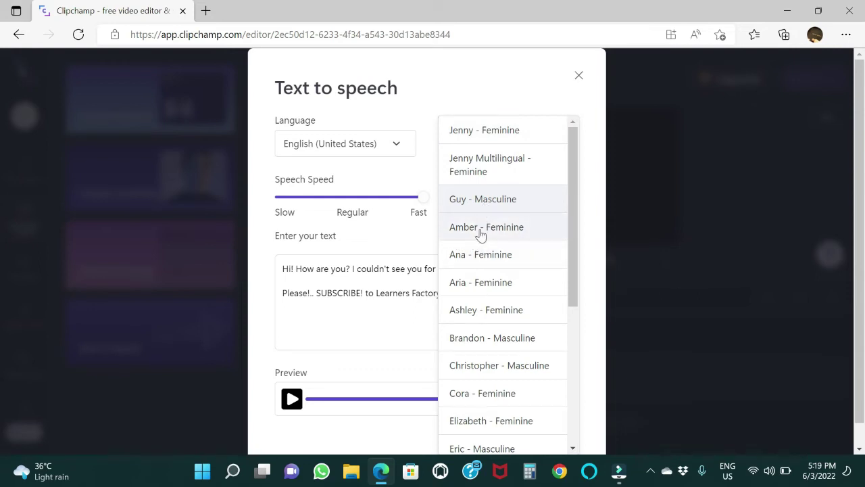
{"action": "scroll", "coordinate": [491, 271], "scroll_direction": "down", "scroll_amount": 4}
{"action": "scroll", "coordinate": [492, 273], "scroll_direction": "up", "scroll_amount": 4}
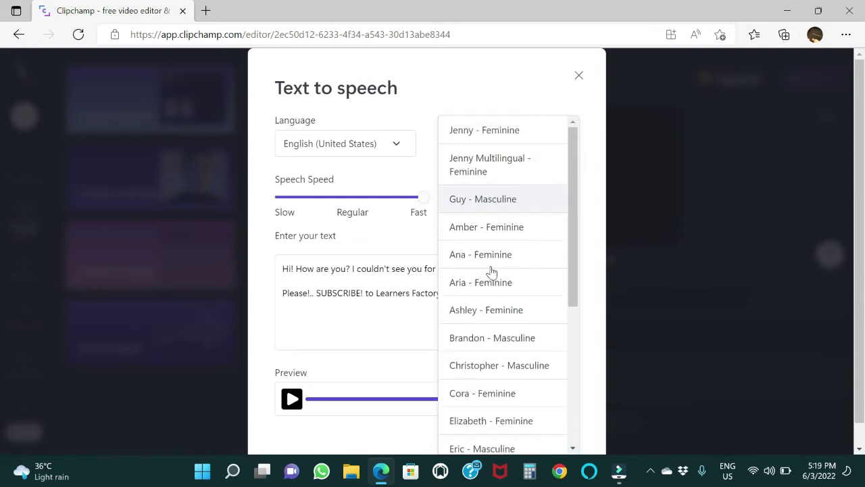
{"action": "left_click", "coordinate": [349, 144]}
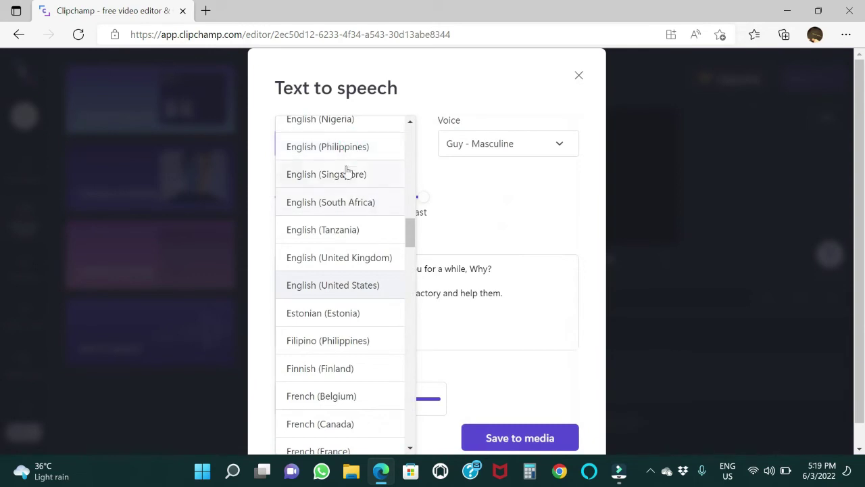
{"action": "left_click", "coordinate": [354, 262]}
{"action": "left_click", "coordinate": [512, 148]}
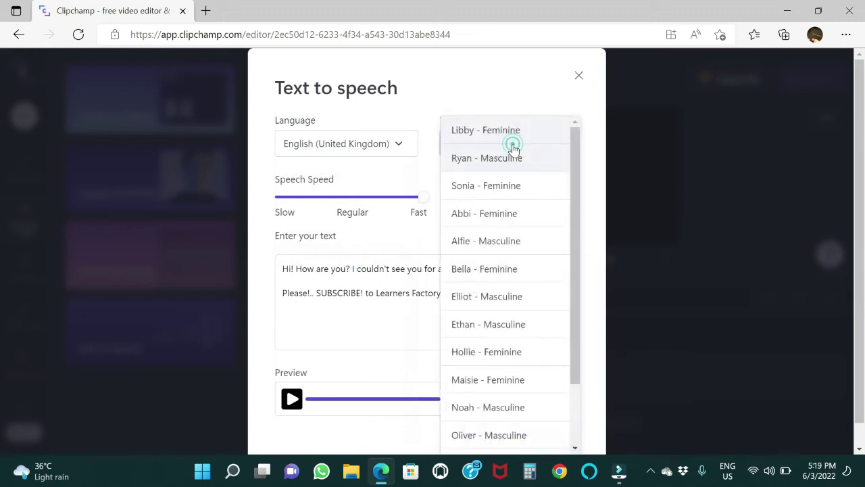
{"action": "left_click", "coordinate": [485, 138]}
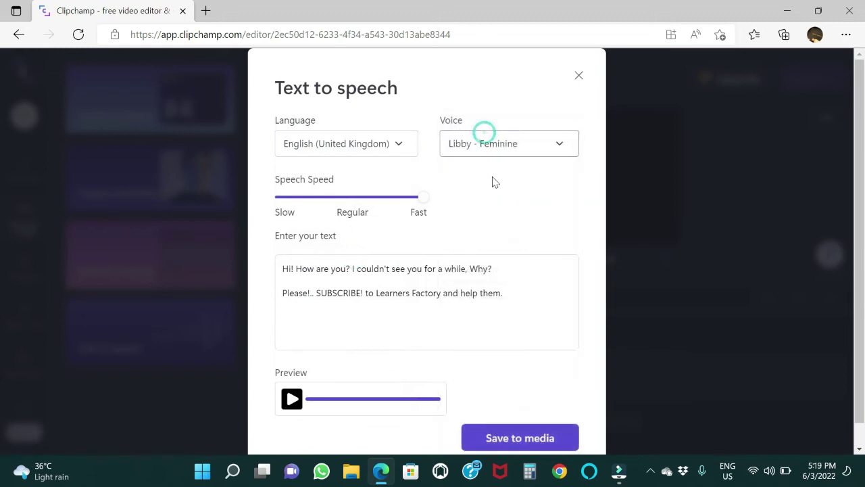
{"action": "left_click", "coordinate": [292, 400]}
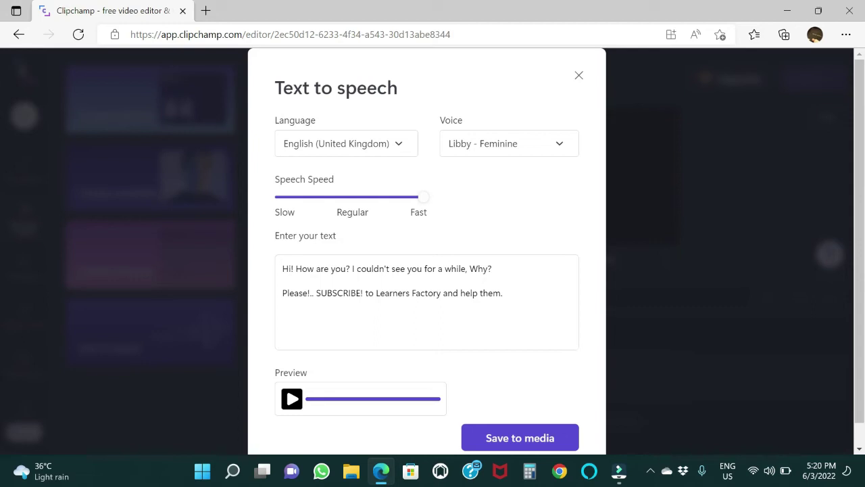
- Save the generated speech to the project's media
{"action": "left_click", "coordinate": [506, 292]}
{"action": "scroll", "coordinate": [517, 432], "scroll_direction": "down", "scroll_amount": 1}
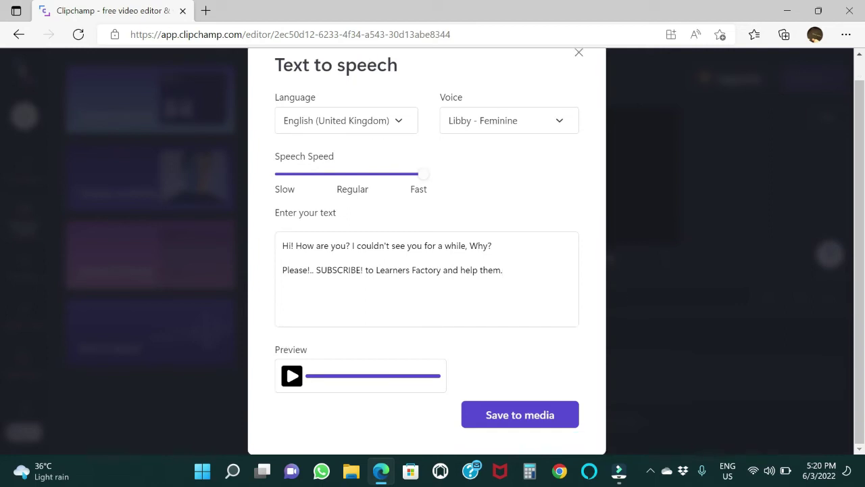
{"action": "left_click", "coordinate": [518, 417]}
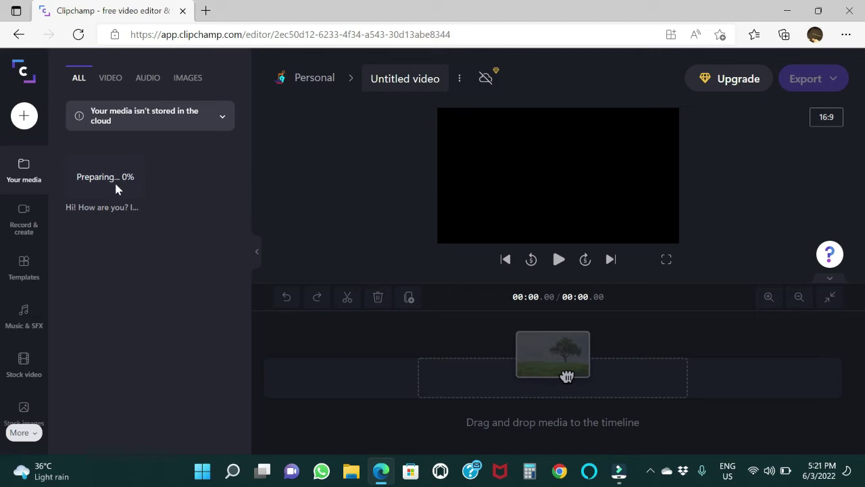
- Place the saved speech clip on the timeline
{"action": "mouse_move", "coordinate": [98, 160]}
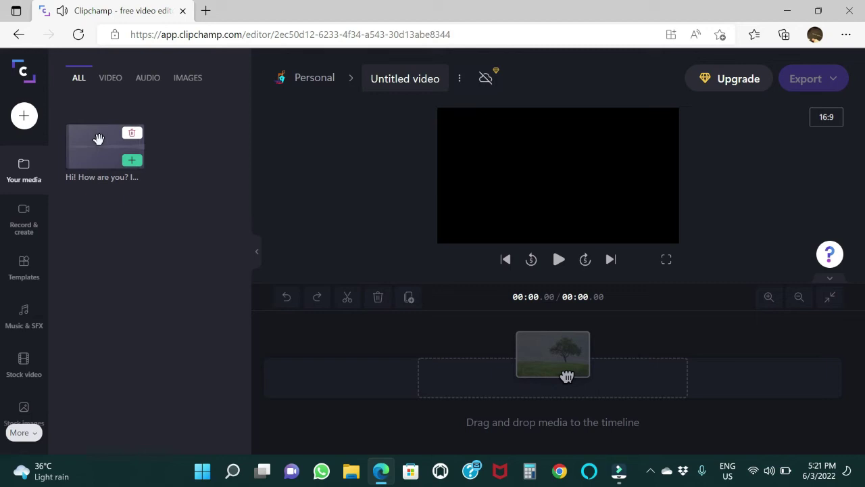
{"action": "left_click", "coordinate": [92, 148]}
{"action": "left_click_drag", "start_coordinate": [92, 149], "coordinate": [563, 382]}
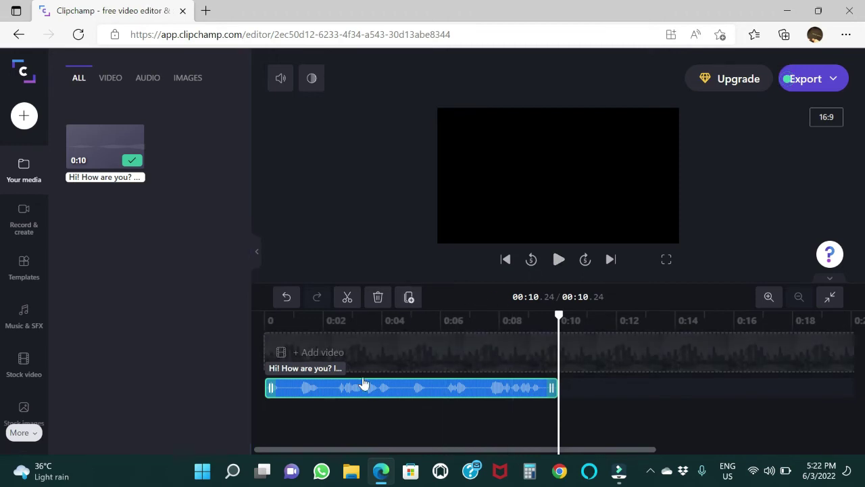
- Export the project as a 1080p video
{"action": "left_click", "coordinate": [818, 82]}
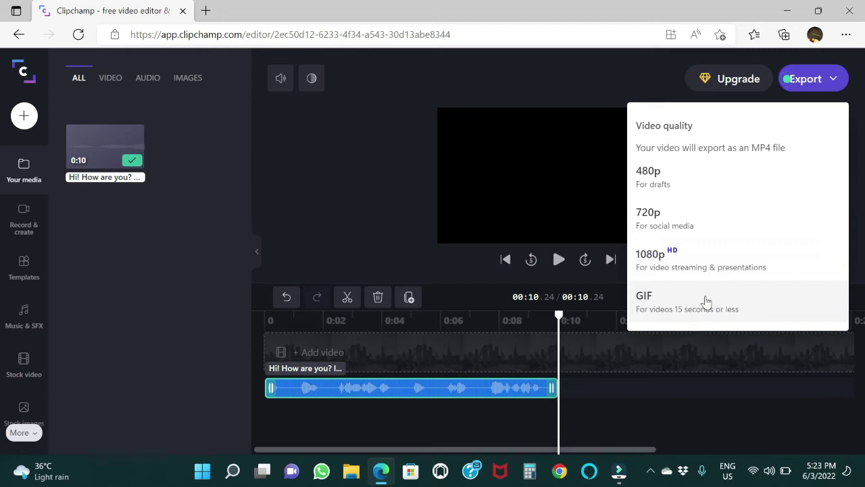
{"action": "left_click", "coordinate": [661, 261]}
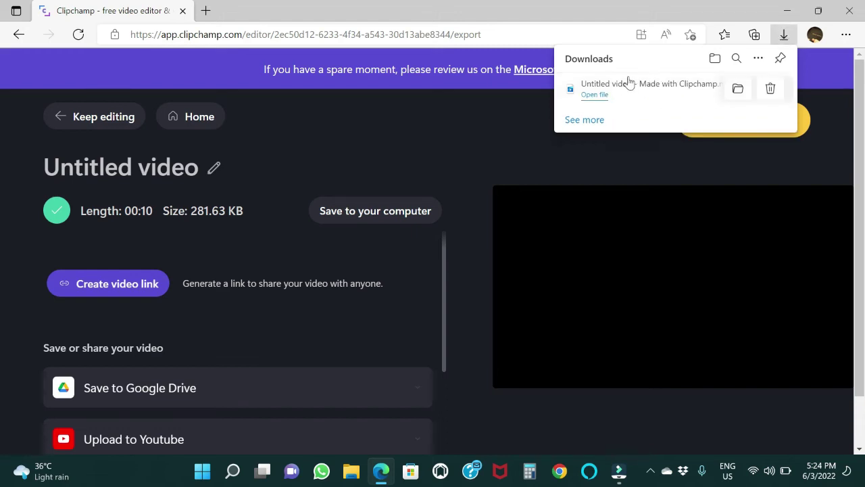
- Search the web for "cloudconvert" in a new browser tab and open the CloudConvert website from the results
{"action": "left_click", "coordinate": [205, 11]}
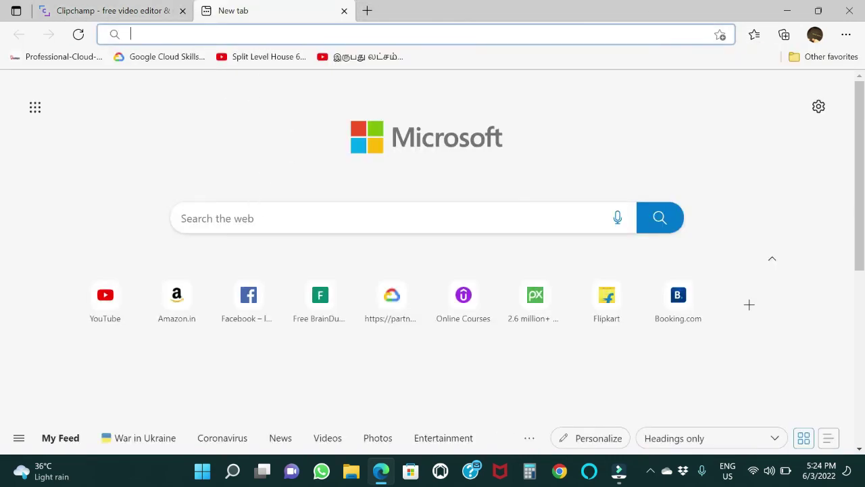
{"action": "left_click", "coordinate": [238, 224]}
{"action": "type", "text": "clo"}
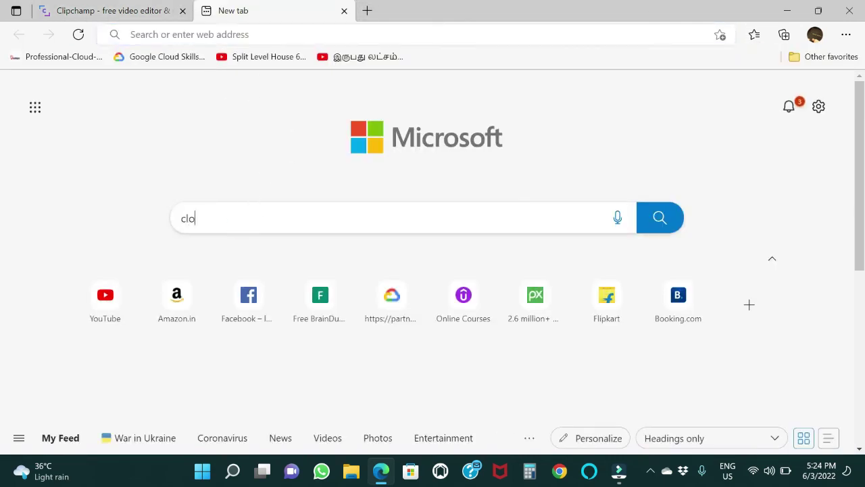
{"action": "type", "text": "udc"}
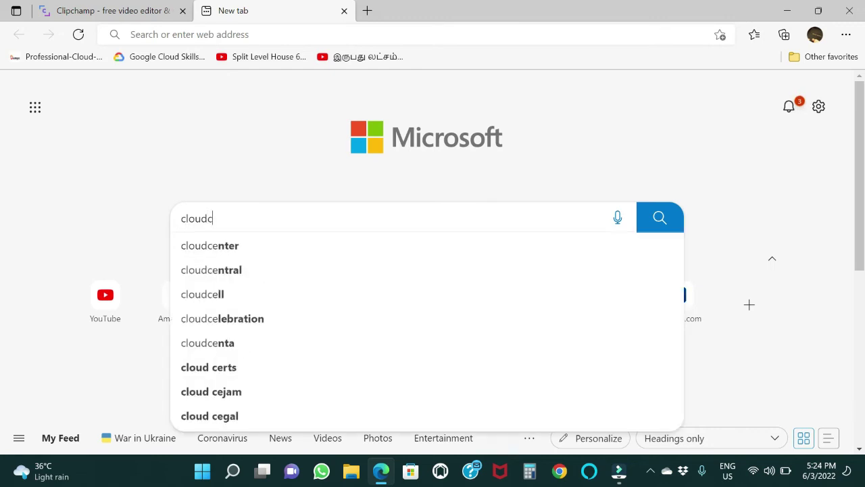
{"action": "type", "text": "onvert"}
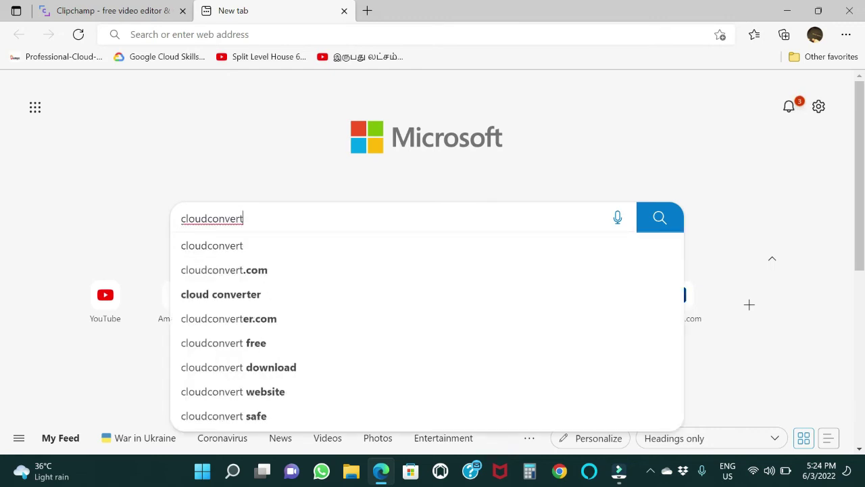
{"action": "key", "text": "Return"}
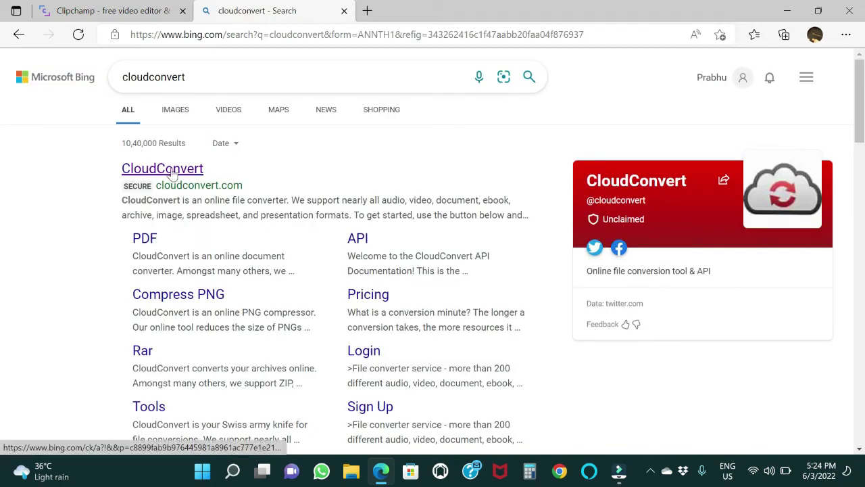
{"action": "left_click", "coordinate": [170, 170]}
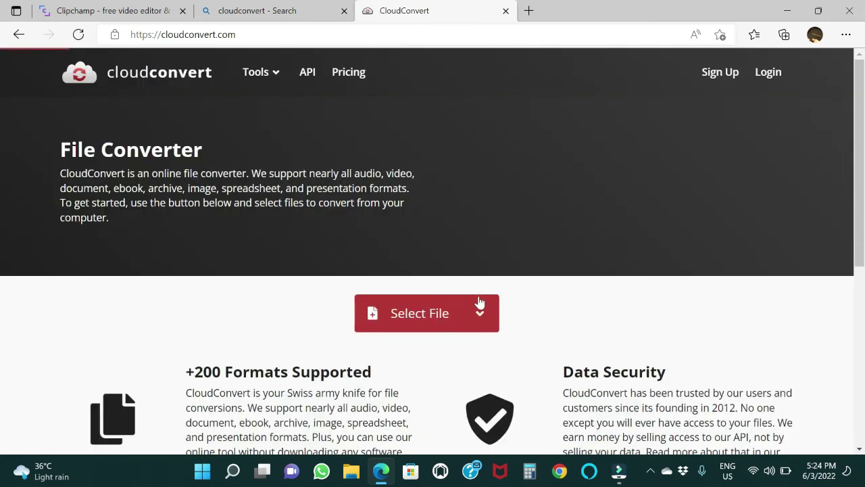
- Dismiss the Bing Wallpaper offer on the search results page, return to the Clipchamp export page and show the browser's recent downloads
{"action": "left_click", "coordinate": [262, 12]}
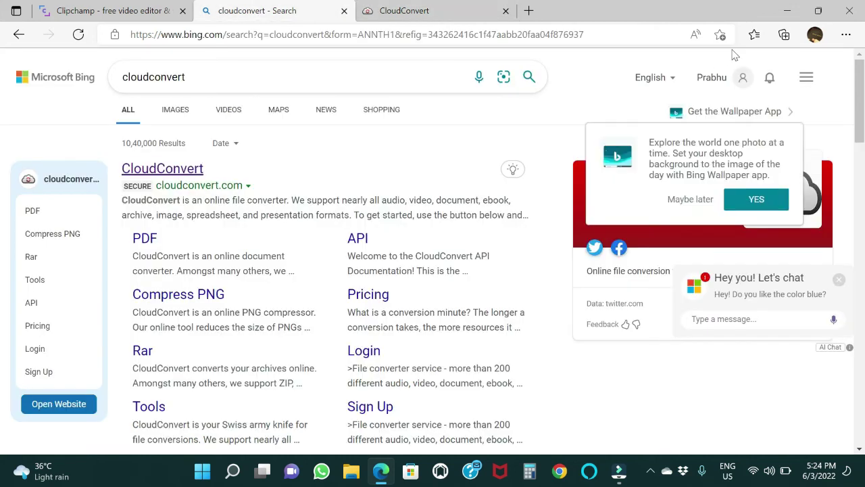
{"action": "left_click", "coordinate": [691, 199]}
{"action": "left_click", "coordinate": [139, 12]}
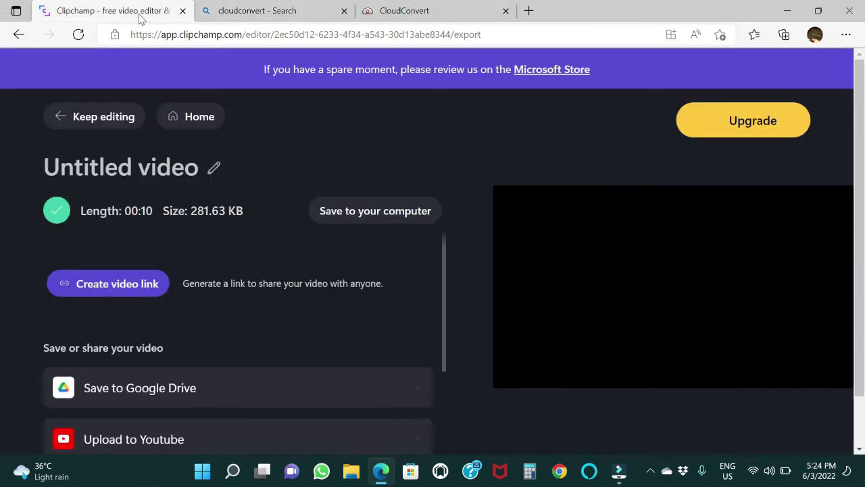
{"action": "left_click", "coordinate": [846, 34]}
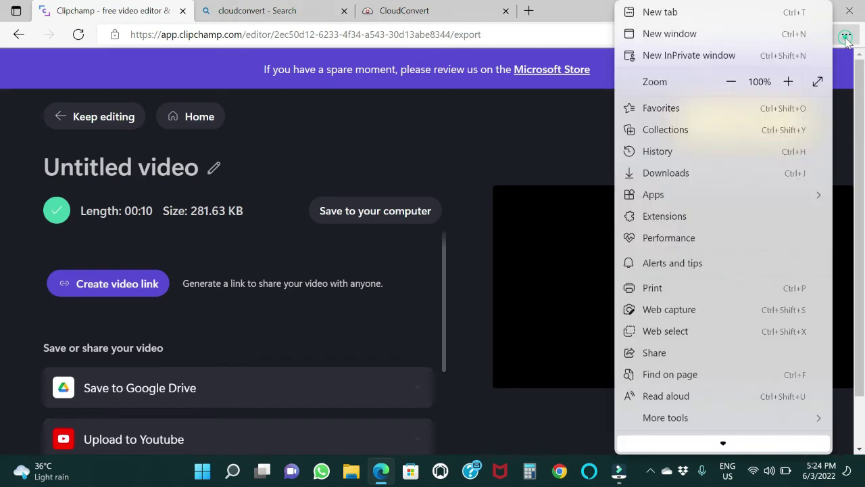
{"action": "left_click", "coordinate": [668, 173]}
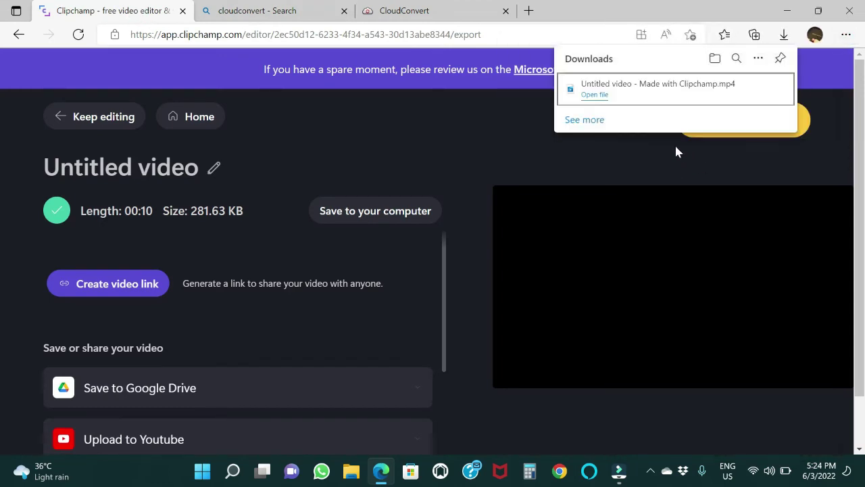